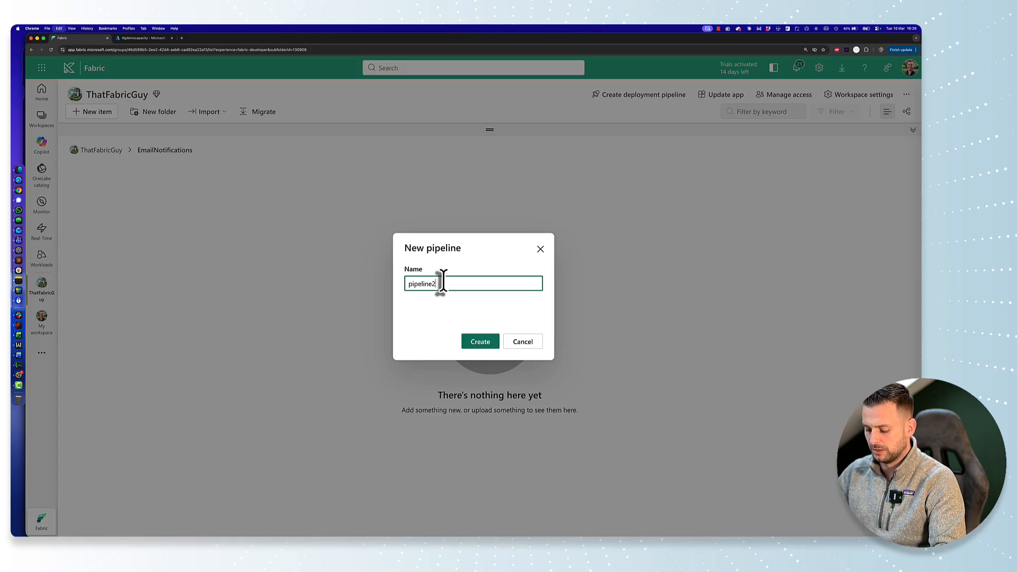
Step: Create the new pipeline as Demo Failure Notification and add a Fail activity to its blank canvas
{"action": "key", "text": "super+a"}
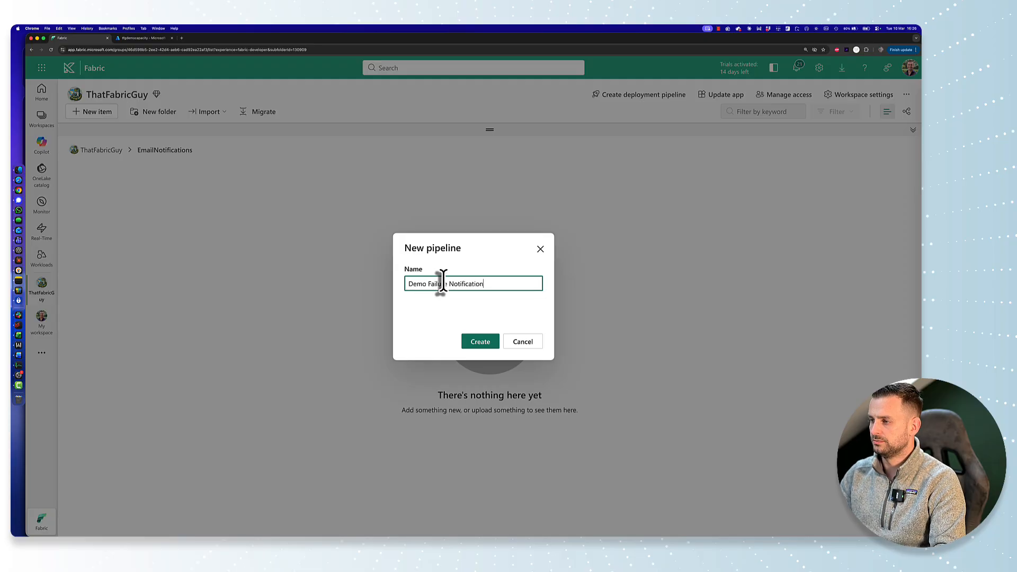
{"action": "left_click", "coordinate": [478, 344]}
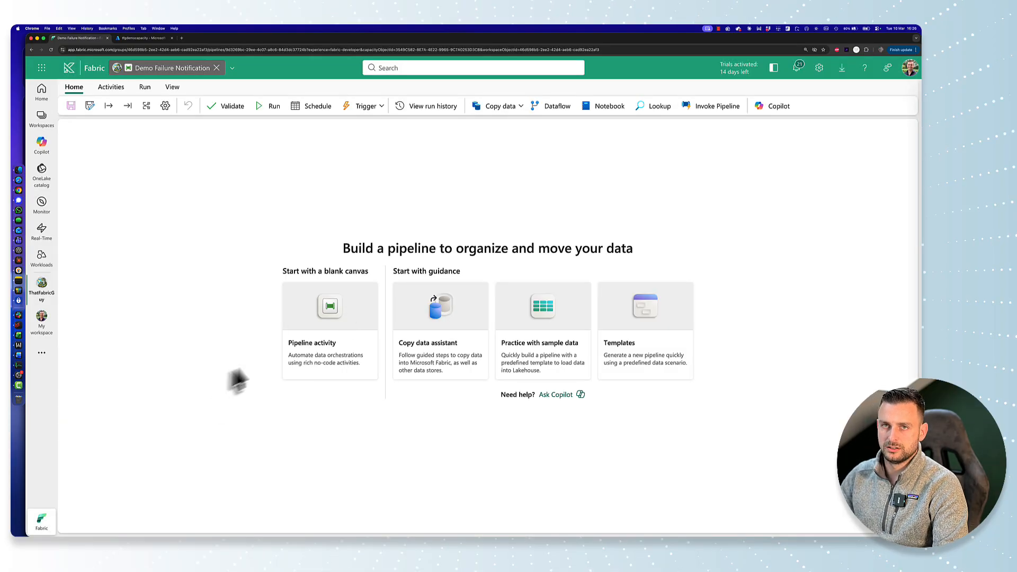
{"action": "left_click", "coordinate": [318, 352]}
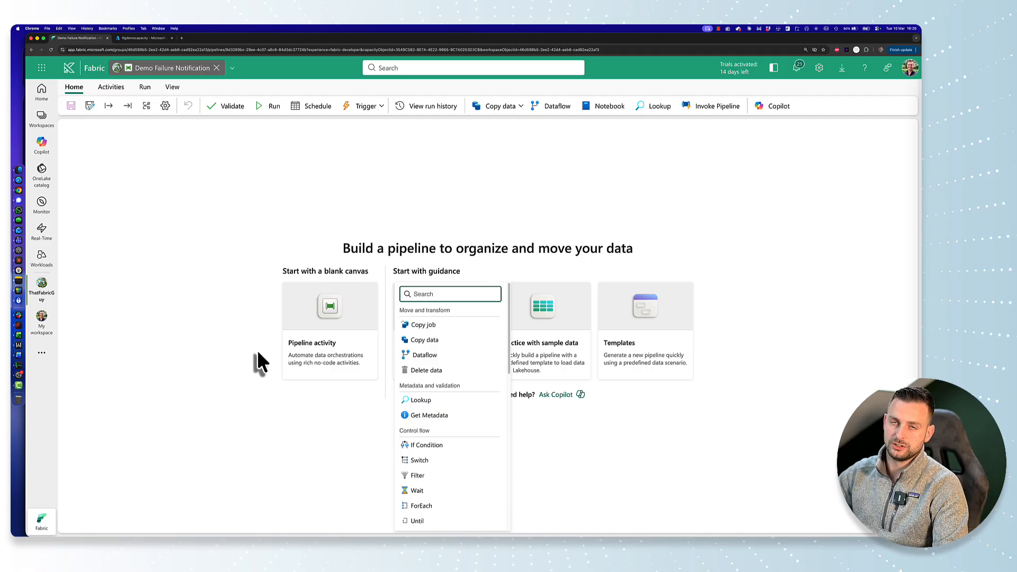
{"action": "type", "text": "fail"}
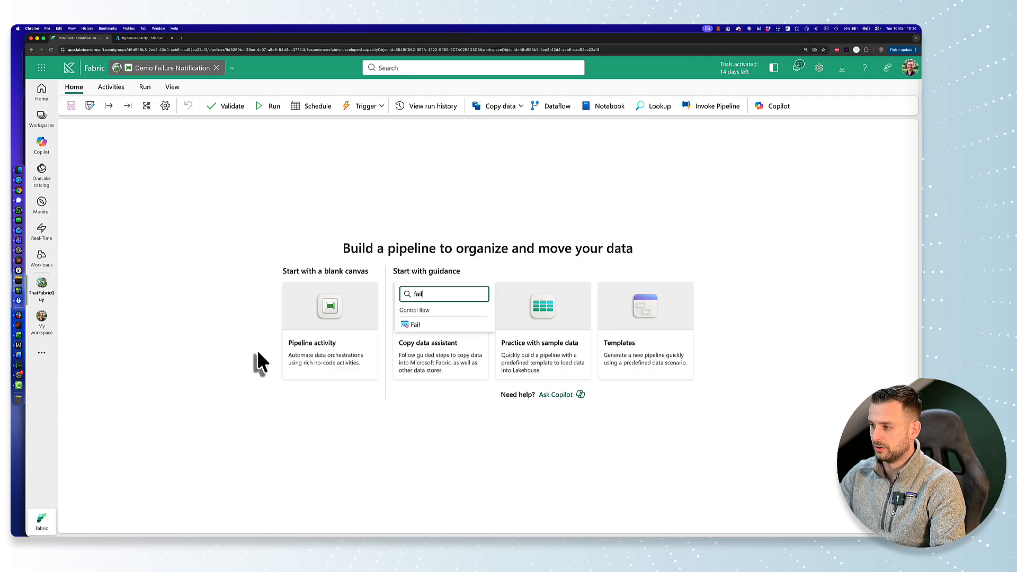
{"action": "left_click", "coordinate": [417, 326]}
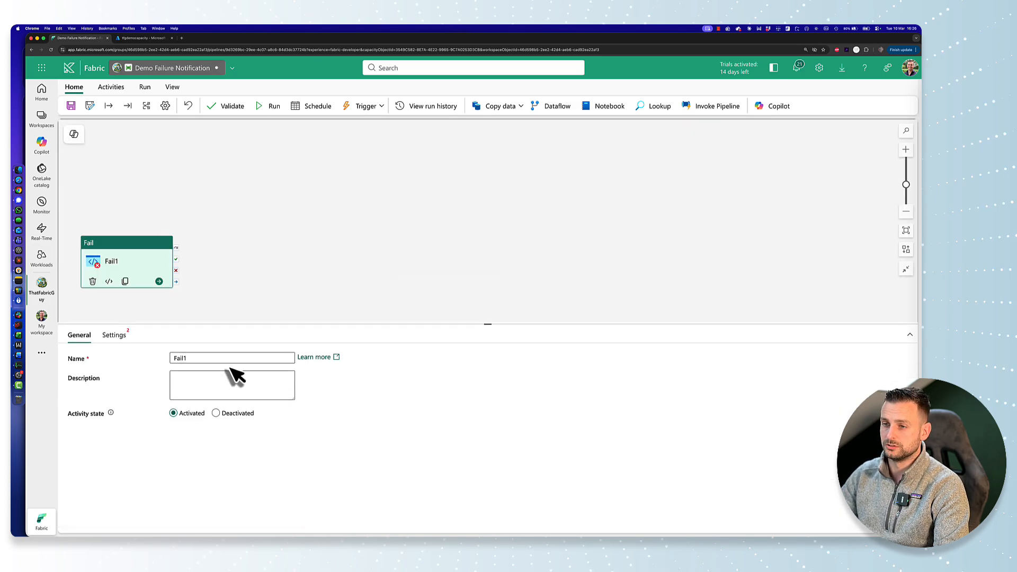
{"action": "left_click_drag", "start_coordinate": [140, 264], "coordinate": [222, 226]}
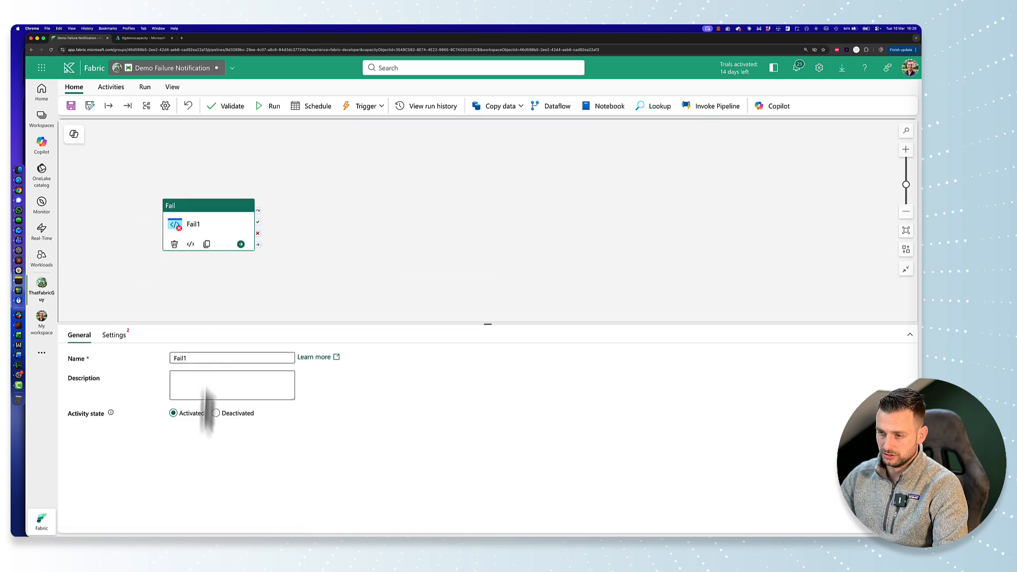
Step: Set the Fail activity's fail message to "Failure by Default" and its error code to 500
{"action": "left_click", "coordinate": [112, 335]}
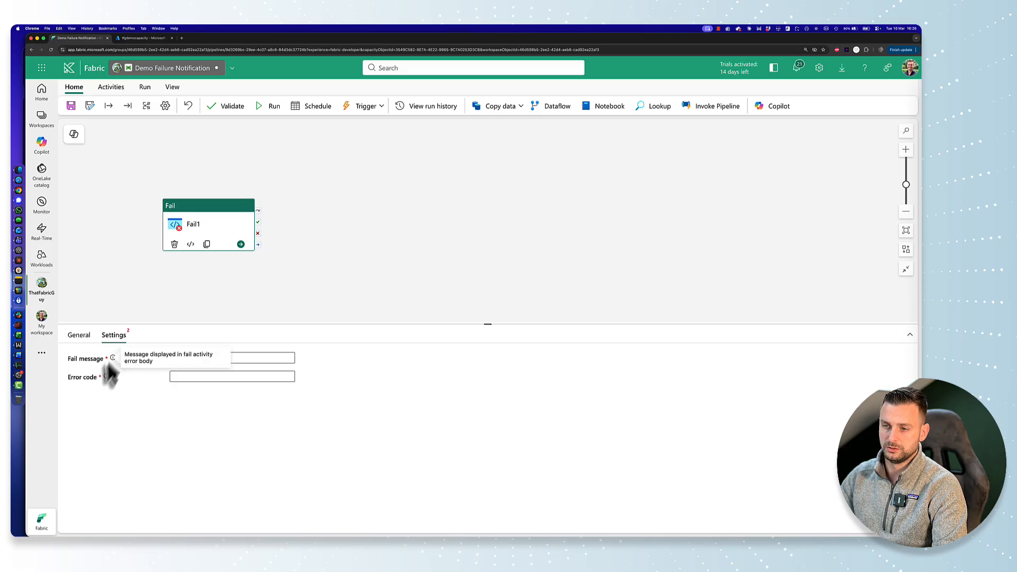
{"action": "left_click", "coordinate": [212, 358]}
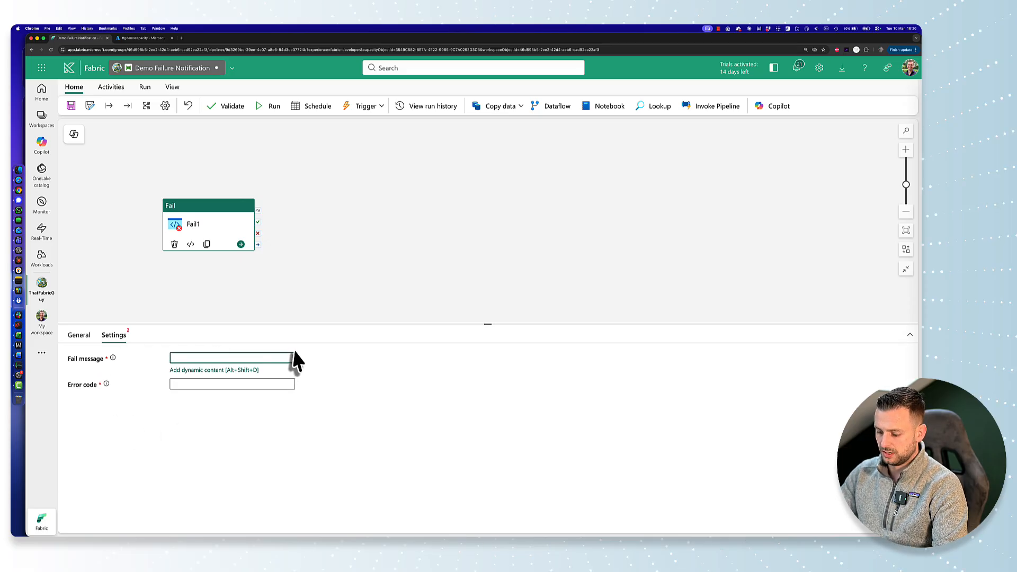
{"action": "type", "text": "Failure by DEfau"}
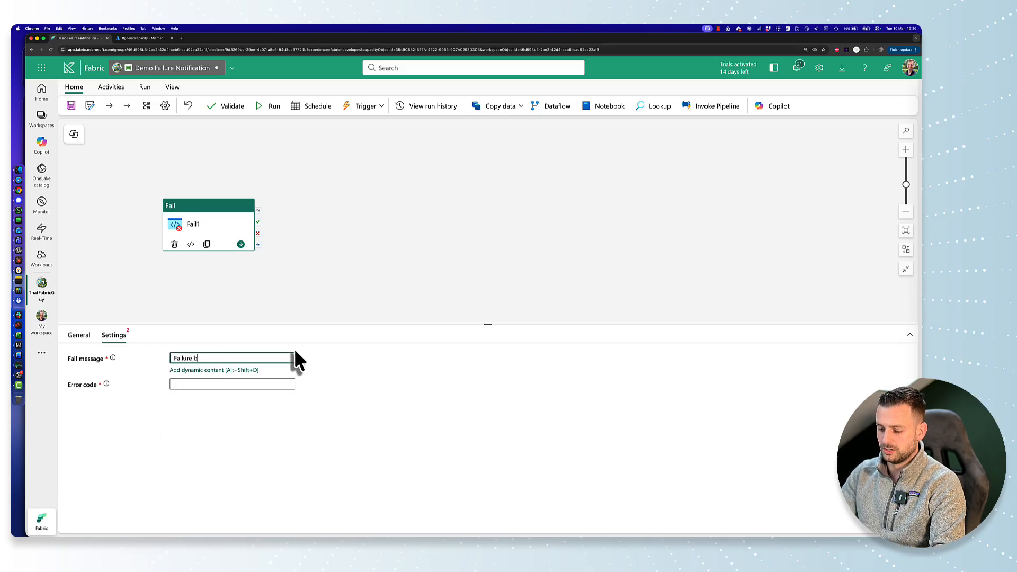
{"action": "key", "text": "BackSpace"}
{"action": "key", "text": "BackSpace"}
{"action": "key", "text": "BackSpace"}
{"action": "key", "text": "BackSpace"}
{"action": "type", "text": "efault"}
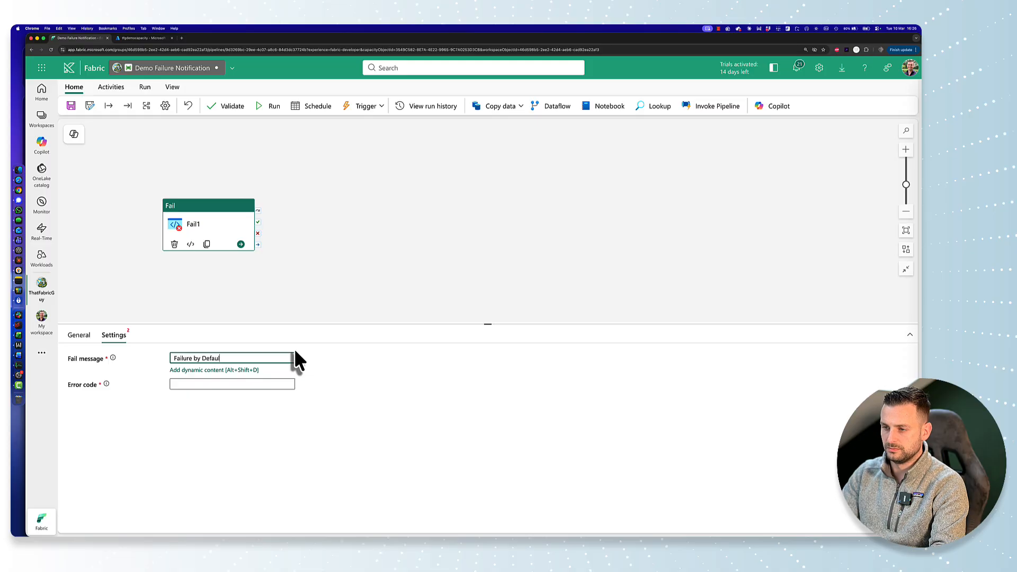
{"action": "key", "text": "Tab"}
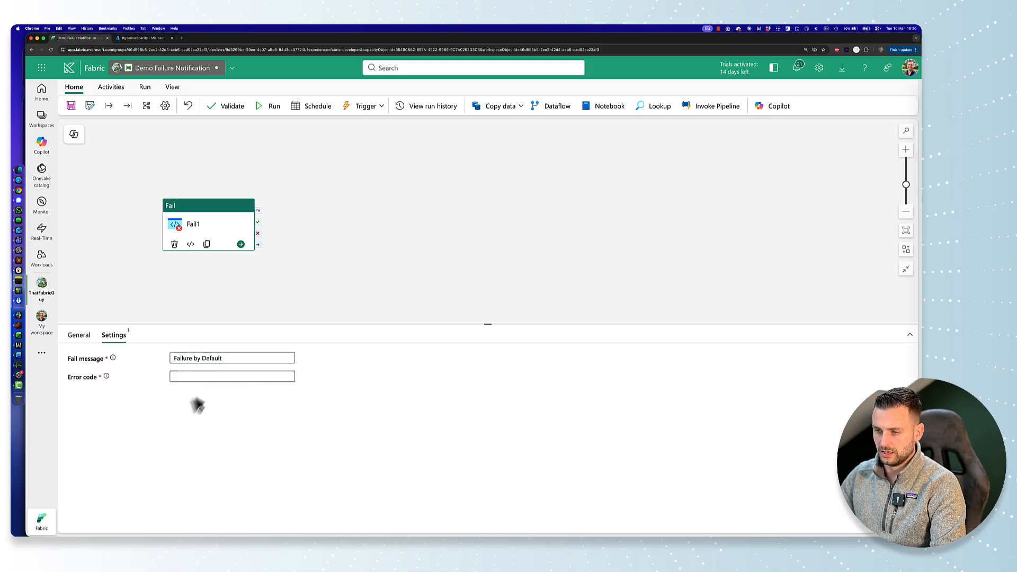
{"action": "left_click", "coordinate": [200, 377]}
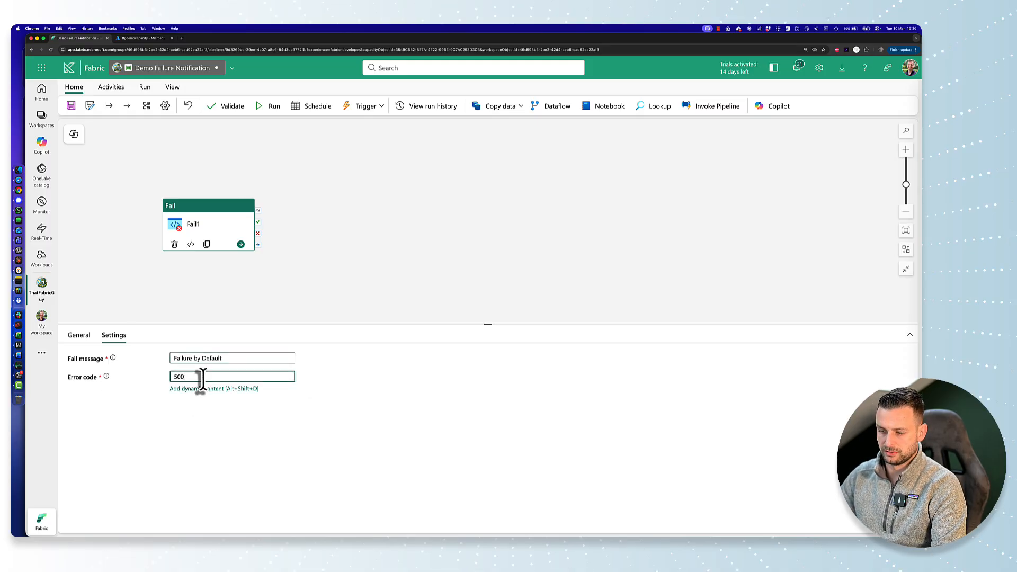
{"action": "left_click", "coordinate": [170, 310]}
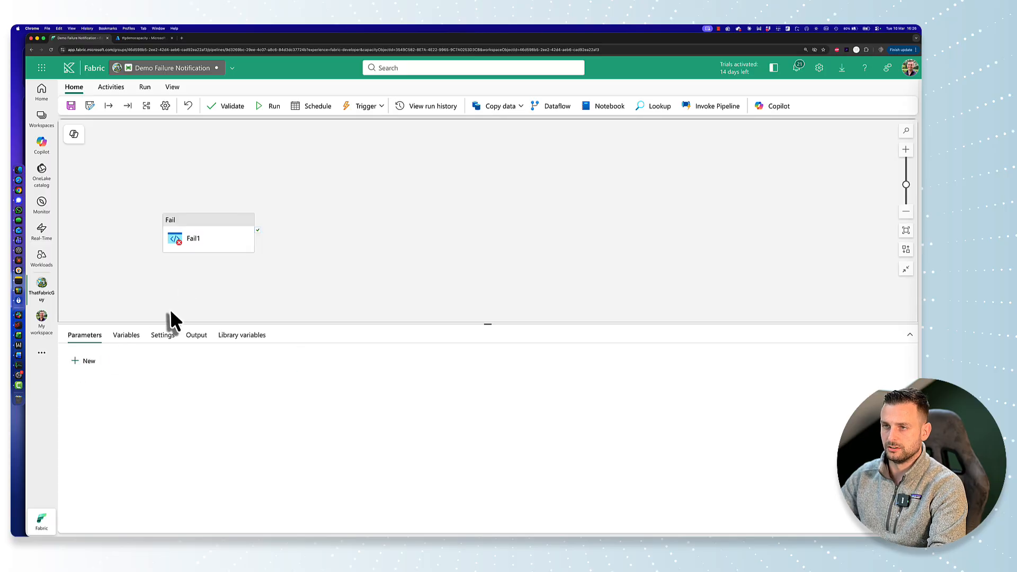
Step: Reposition the Fail activity slightly up on the canvas and save the pipeline
{"action": "left_click_drag", "start_coordinate": [204, 233], "coordinate": [189, 214]}
{"action": "left_click", "coordinate": [288, 242]}
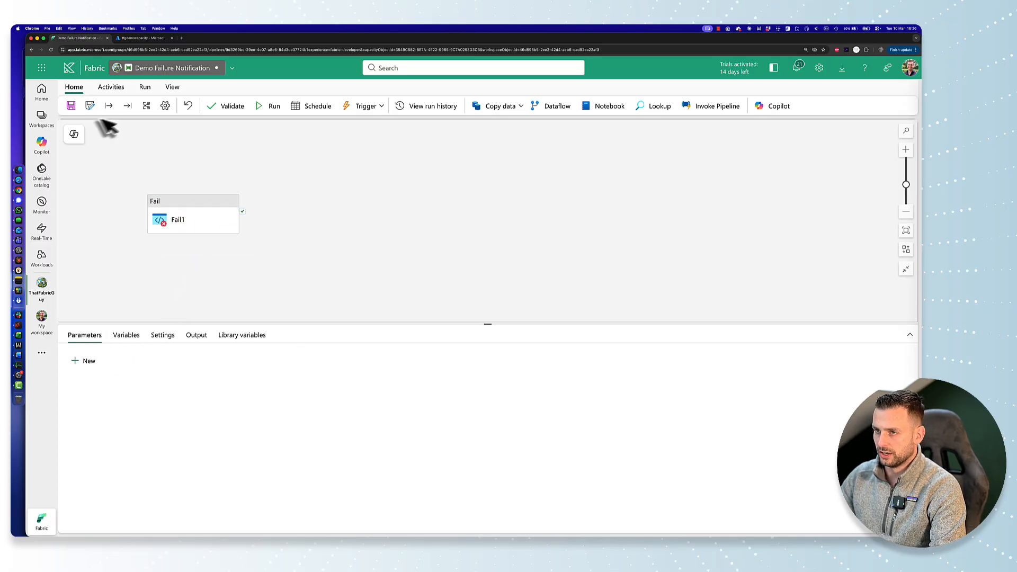
{"action": "left_click", "coordinate": [72, 104]}
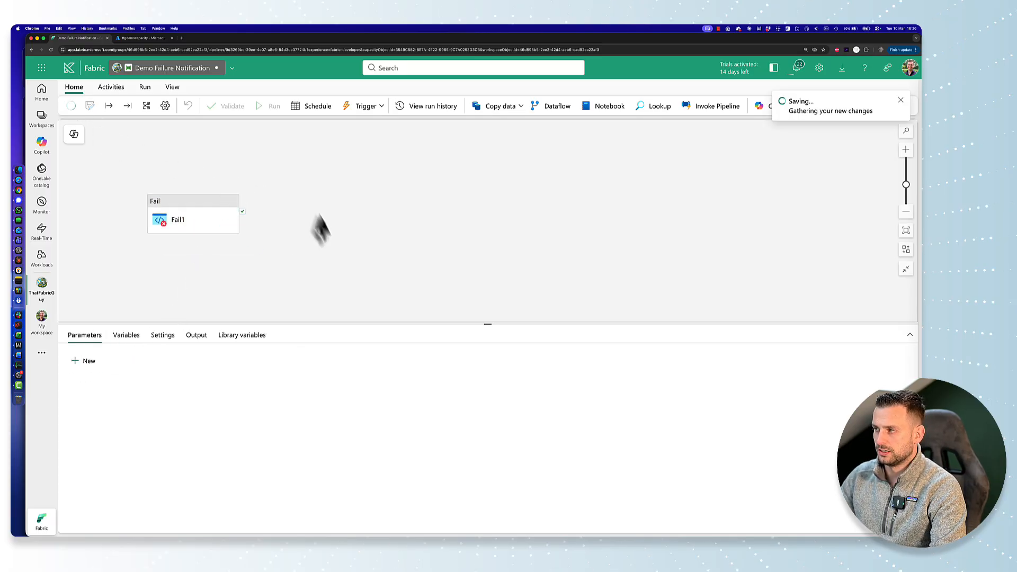
Step: In the pipeline's schedule settings, add the recipient's email address for failure notifications on scheduled runs
{"action": "left_click", "coordinate": [310, 107]}
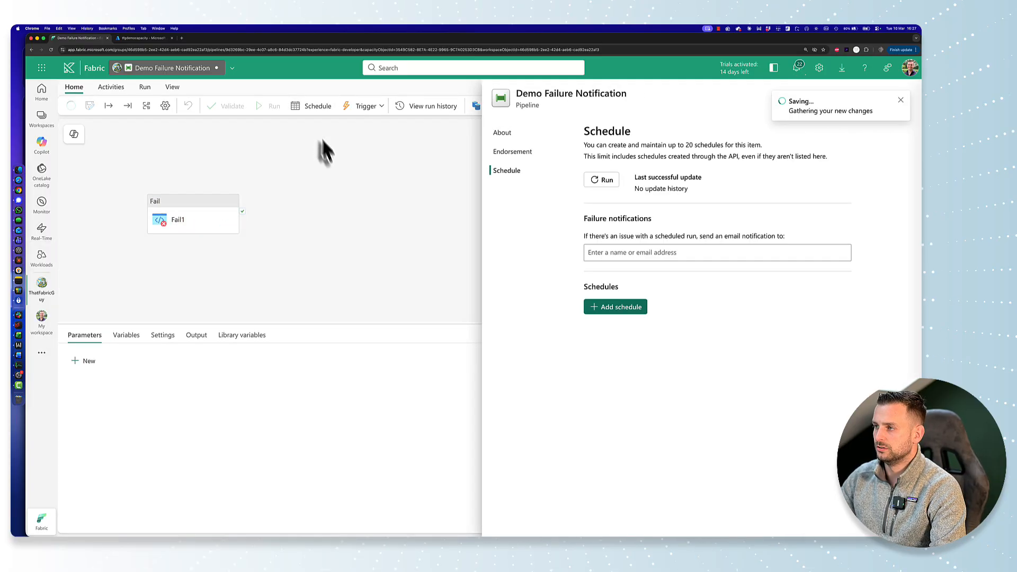
{"action": "left_click", "coordinate": [713, 253]}
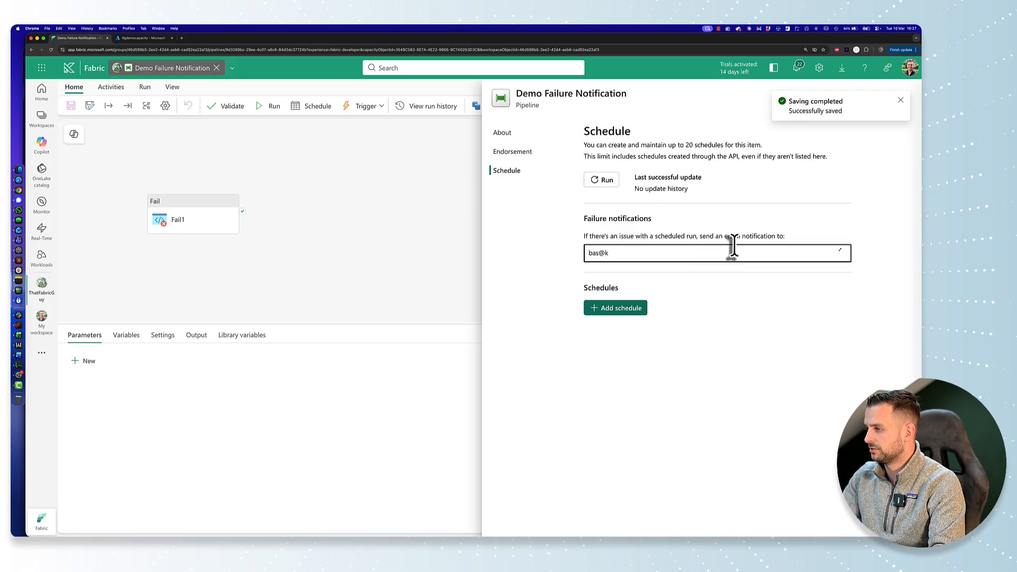
{"action": "left_click", "coordinate": [650, 281]}
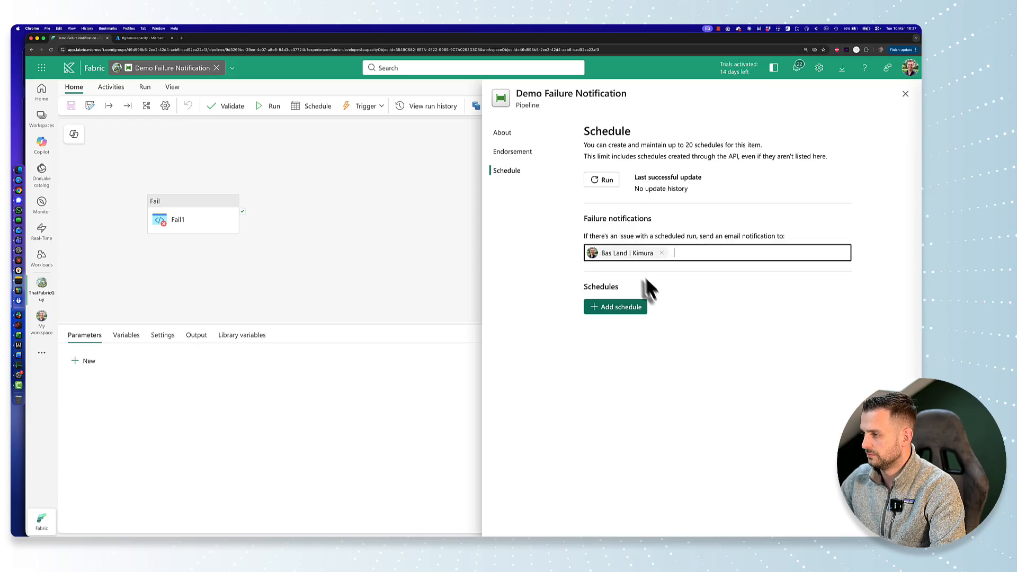
Step: Add and save a schedule that repeats daily at 16:28
{"action": "left_click", "coordinate": [614, 309]}
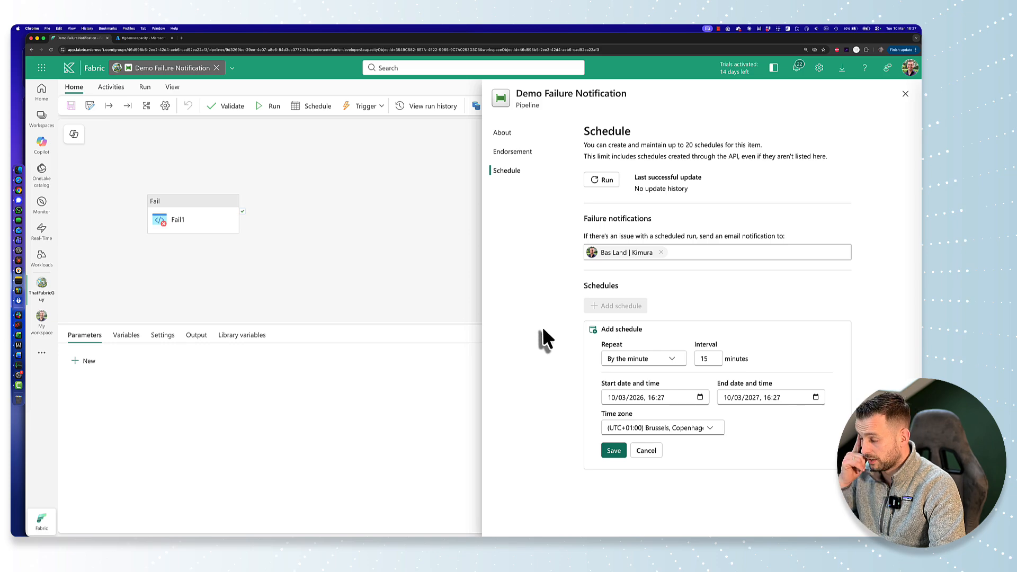
{"action": "left_click", "coordinate": [615, 358]}
{"action": "left_click", "coordinate": [636, 414]}
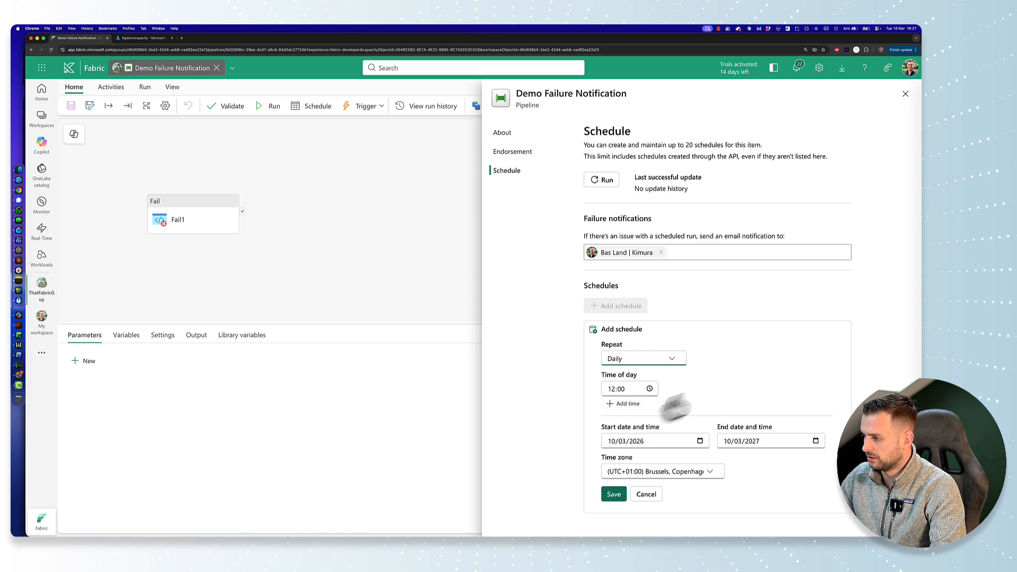
{"action": "left_click", "coordinate": [611, 390]}
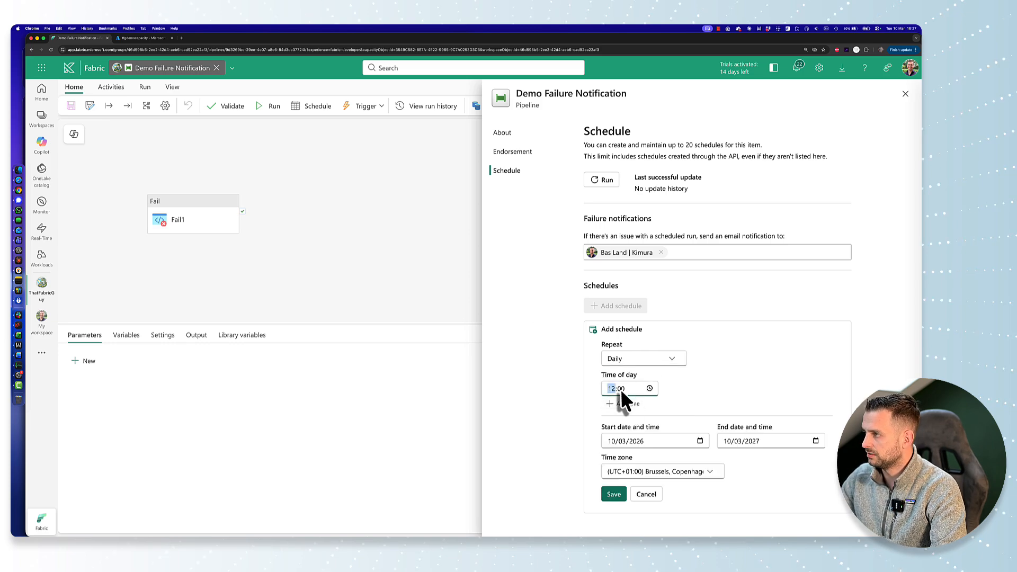
{"action": "type", "text": "628"}
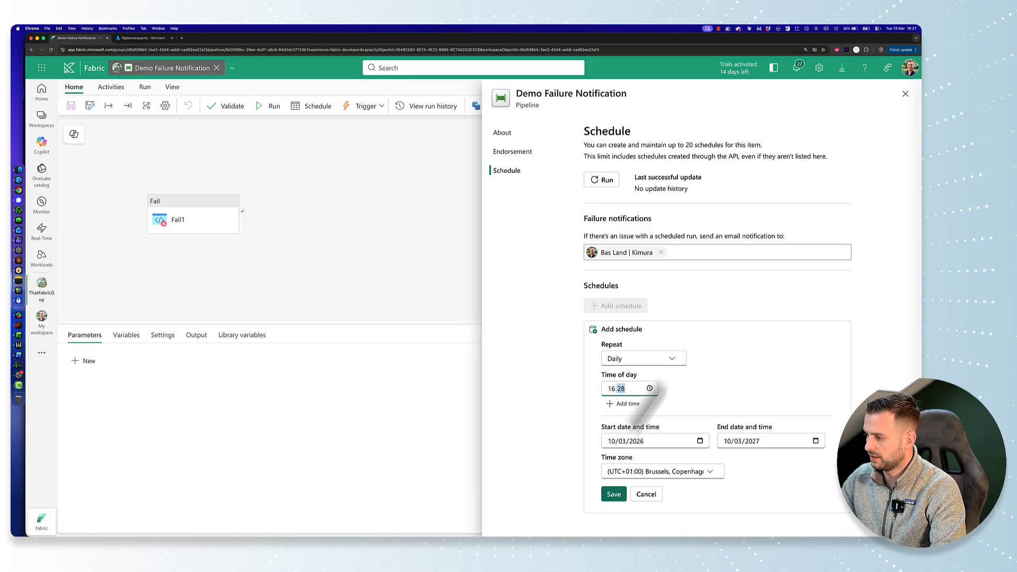
{"action": "left_click", "coordinate": [613, 497]}
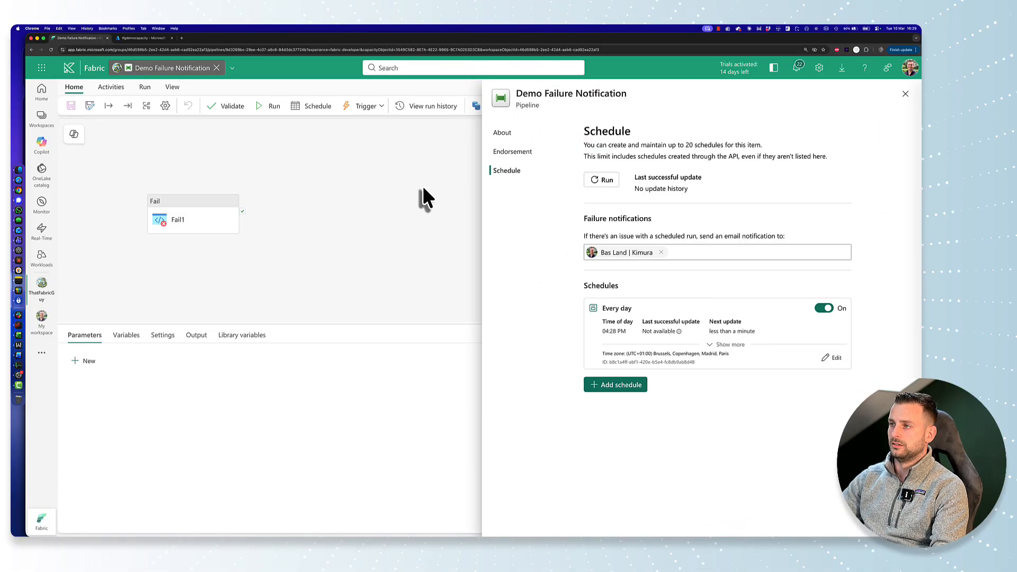
Step: Open the scheduled run from the pipeline's run history and inspect the error details of its Fail activity
{"action": "left_click", "coordinate": [422, 185]}
{"action": "left_click", "coordinate": [434, 107]}
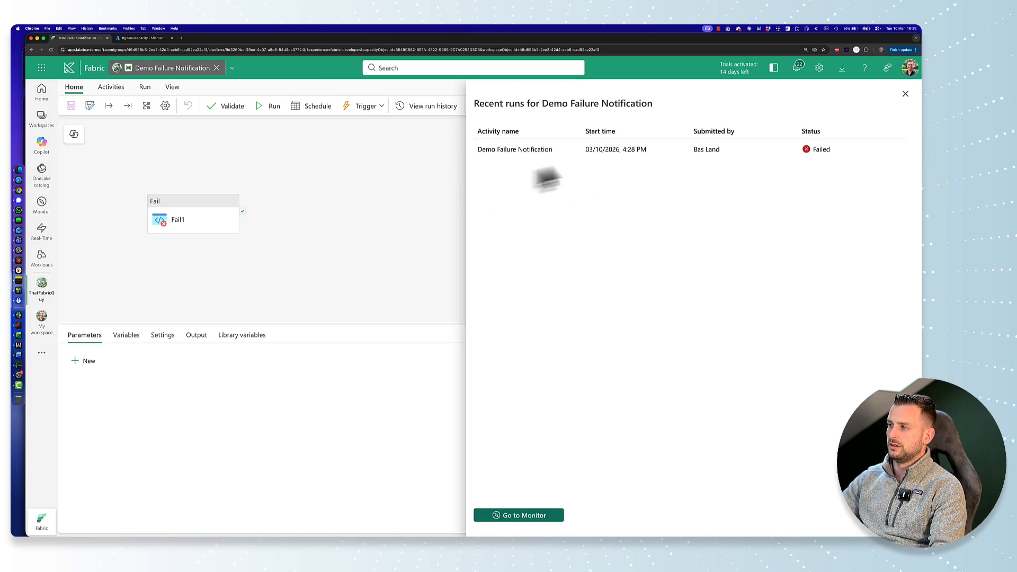
{"action": "left_click_drag", "start_coordinate": [622, 152], "coordinate": [635, 152]}
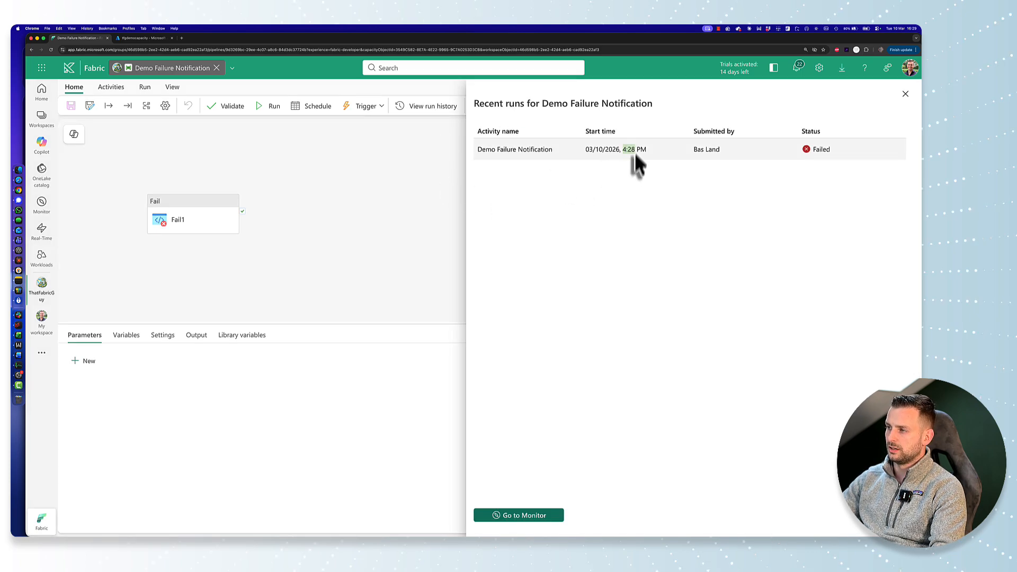
{"action": "left_click", "coordinate": [531, 151]}
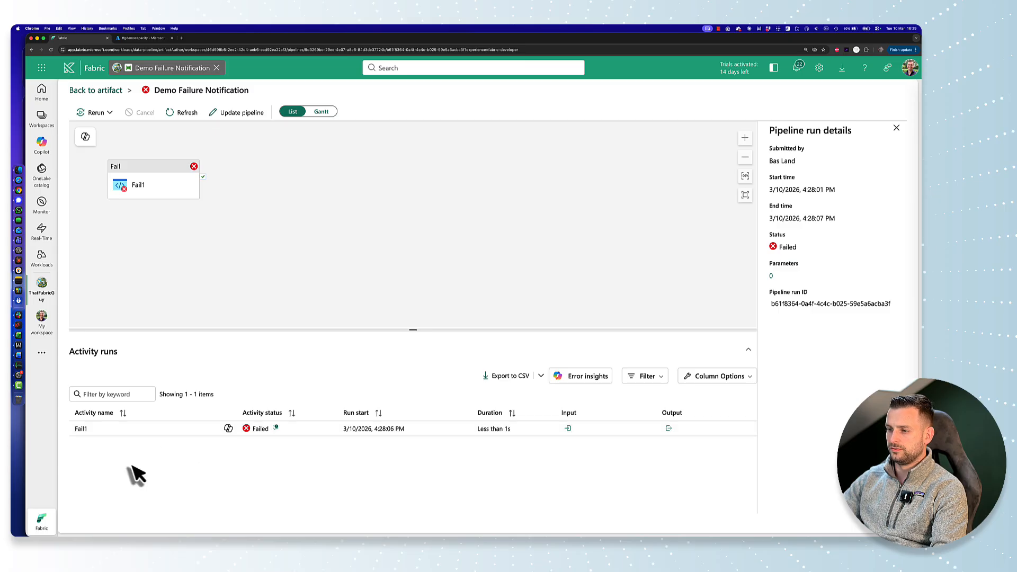
{"action": "left_click", "coordinate": [267, 429]}
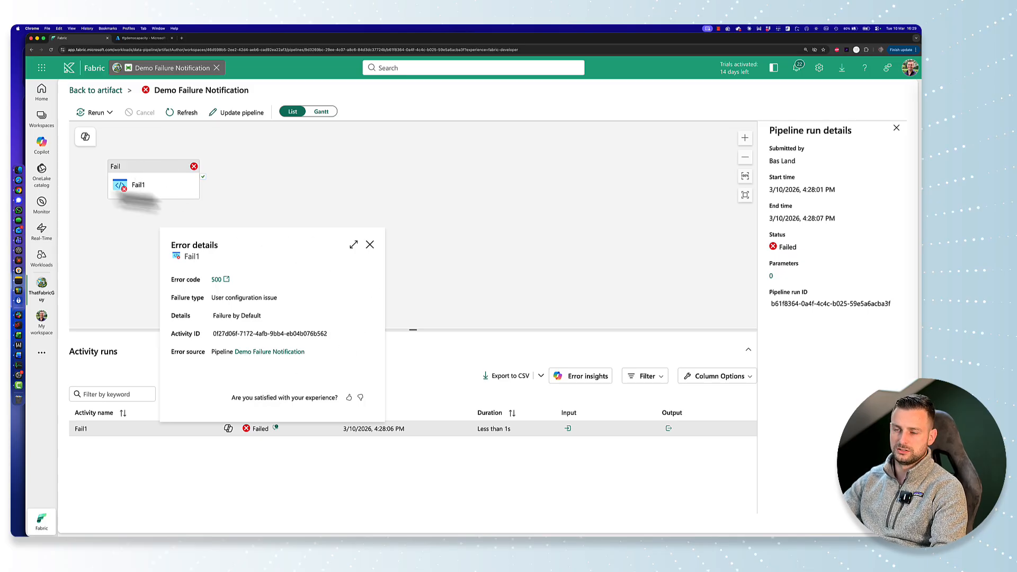
{"action": "left_click", "coordinate": [369, 247]}
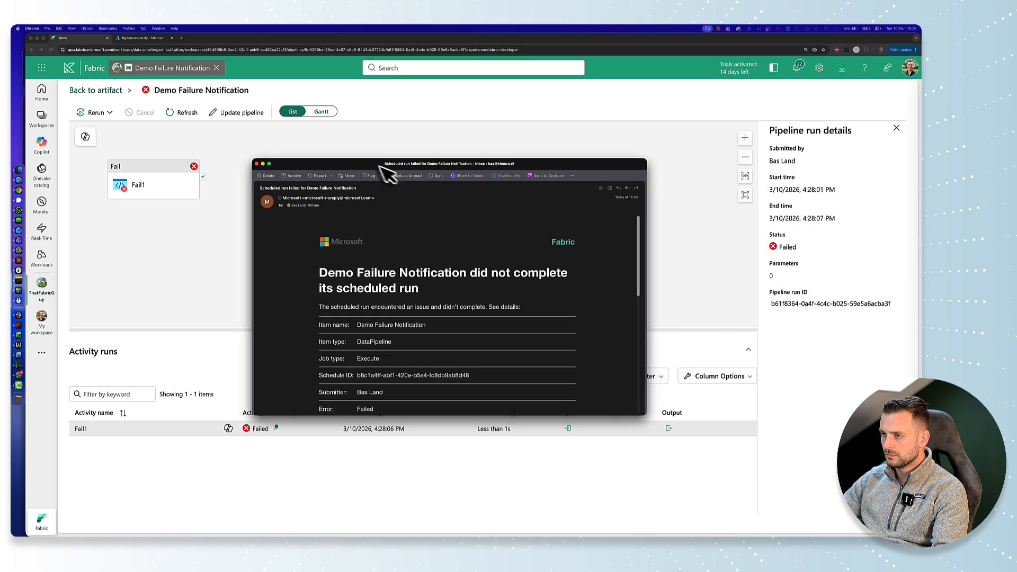
Step: Place the Outlook failure email beside the pipeline run details and check the pipeline name in its headline
{"action": "left_click_drag", "start_coordinate": [353, 162], "coordinate": [312, 146]}
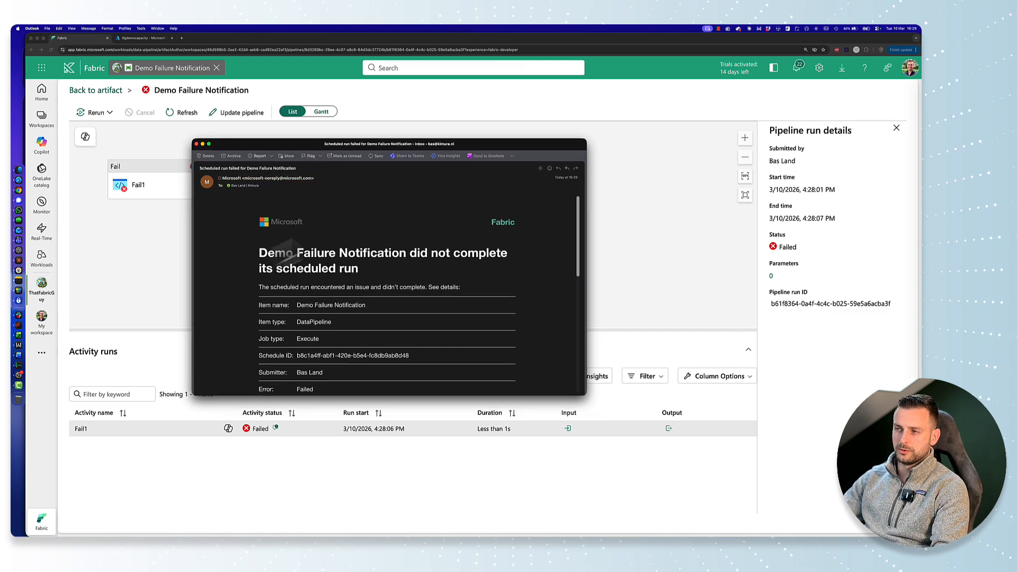
{"action": "scroll", "coordinate": [253, 262], "scroll_direction": "down", "scroll_amount": 2}
{"action": "left_click_drag", "start_coordinate": [260, 220], "coordinate": [413, 225]}
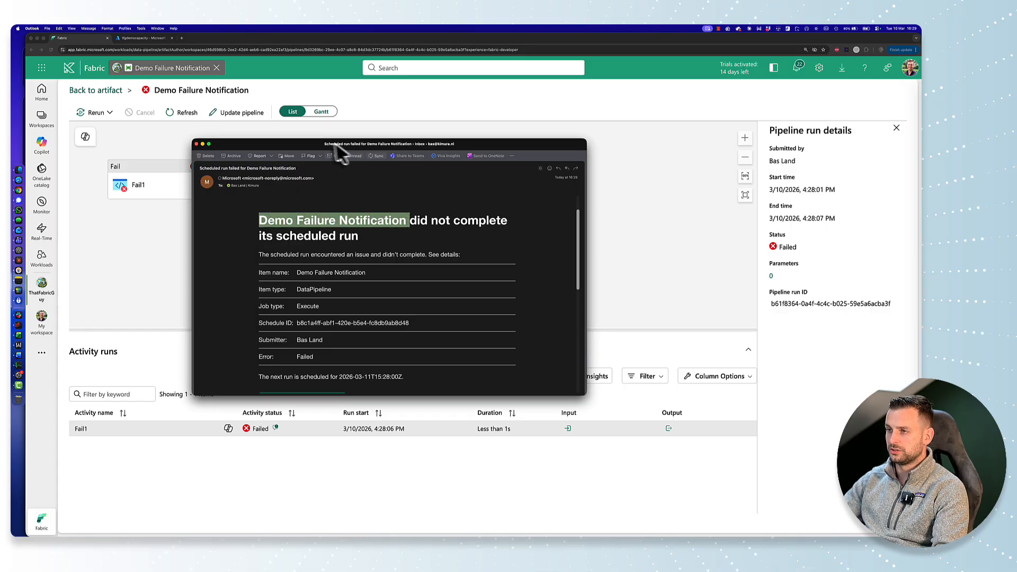
{"action": "left_click_drag", "start_coordinate": [311, 143], "coordinate": [514, 134]}
{"action": "left_click", "coordinate": [612, 249]}
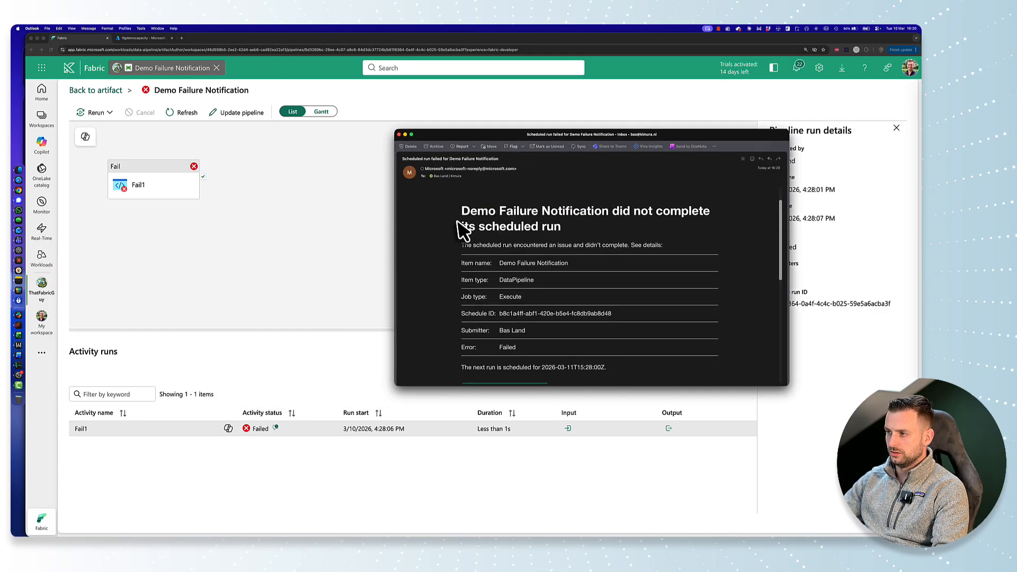
{"action": "left_click_drag", "start_coordinate": [462, 212], "coordinate": [582, 217]}
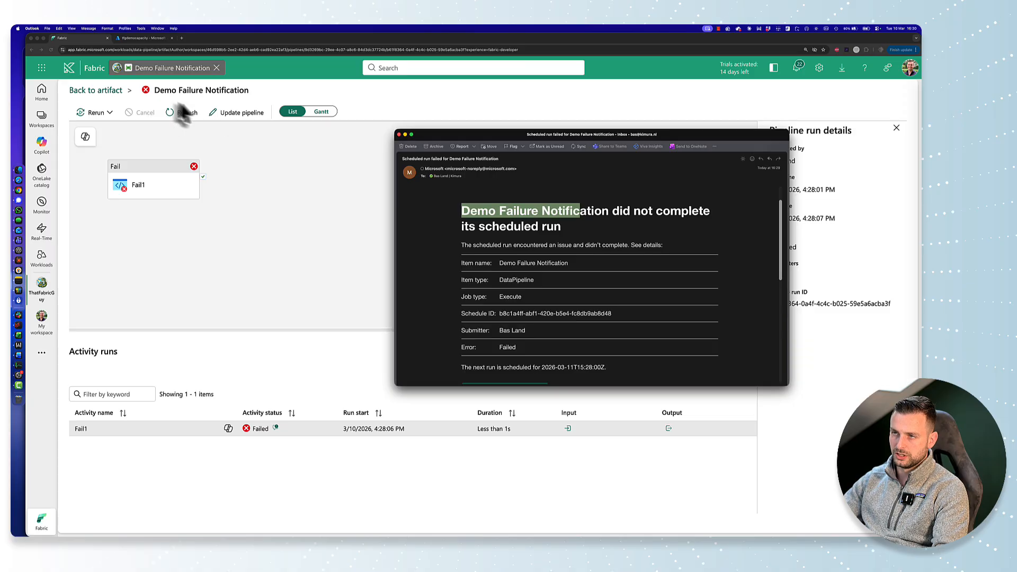
Step: Review the failure email's details table, including item type, job type, schedule ID, submitter and error
{"action": "scroll", "coordinate": [459, 278], "scroll_direction": "down", "scroll_amount": 3}
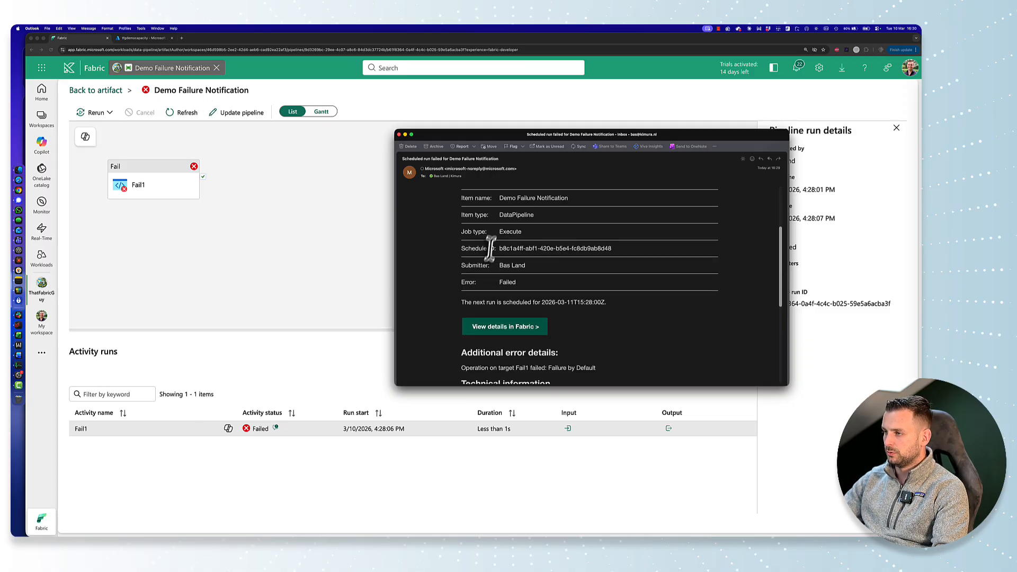
{"action": "left_click_drag", "start_coordinate": [484, 209], "coordinate": [529, 229]}
{"action": "left_click", "coordinate": [493, 244]}
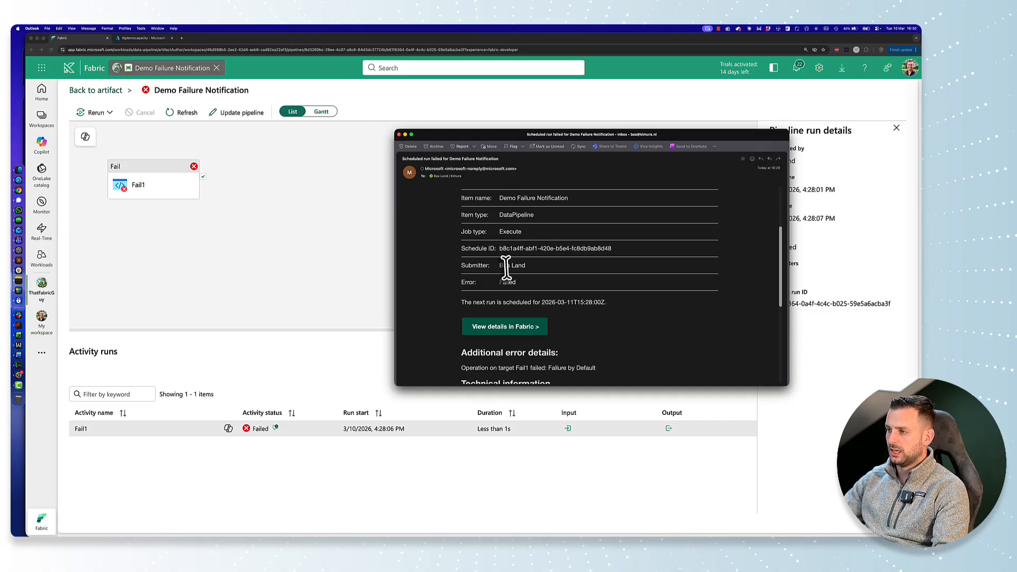
{"action": "left_click_drag", "start_coordinate": [500, 265], "coordinate": [531, 290]}
{"action": "left_click", "coordinate": [529, 266]}
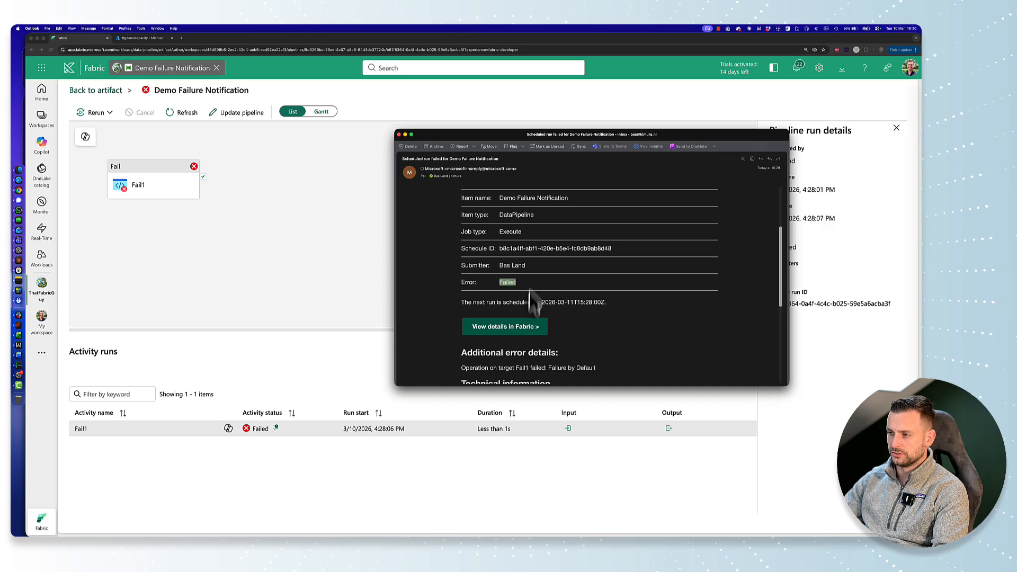
Step: Check the date and time of the next scheduled run stated below the failure email's details table
{"action": "left_click", "coordinate": [530, 301]}
{"action": "scroll", "coordinate": [530, 318], "scroll_direction": "down", "scroll_amount": 2}
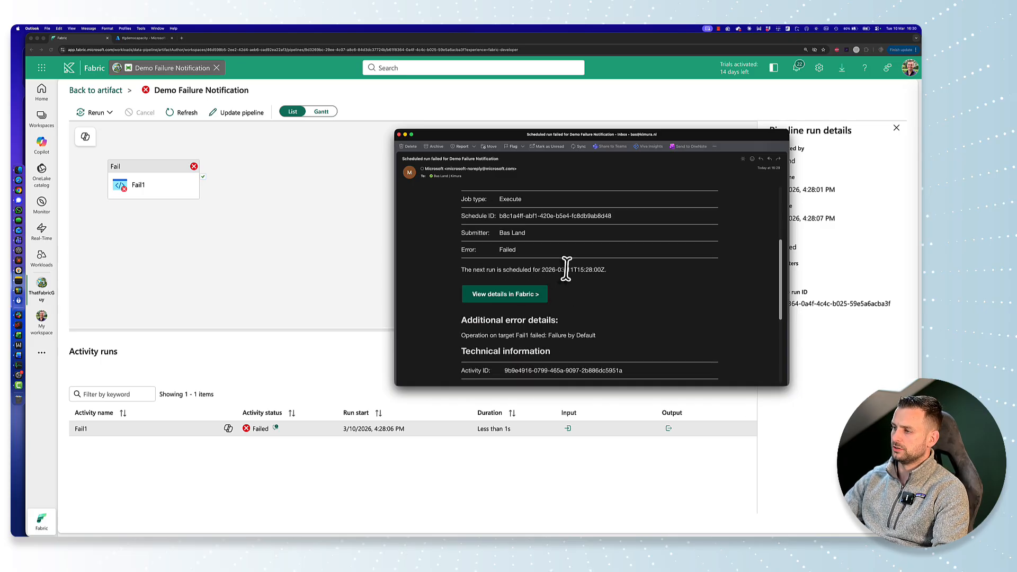
{"action": "left_click_drag", "start_coordinate": [567, 270], "coordinate": [597, 269]}
{"action": "left_click", "coordinate": [585, 276]}
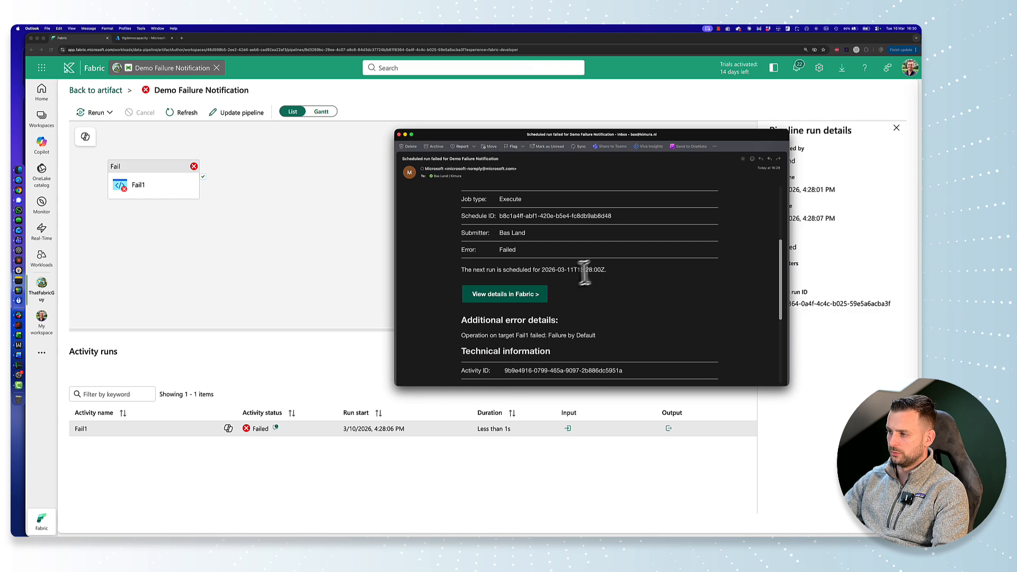
Step: Read the failure email's additional error details and check which target activity they name
{"action": "scroll", "coordinate": [567, 243], "scroll_direction": "down", "scroll_amount": 5}
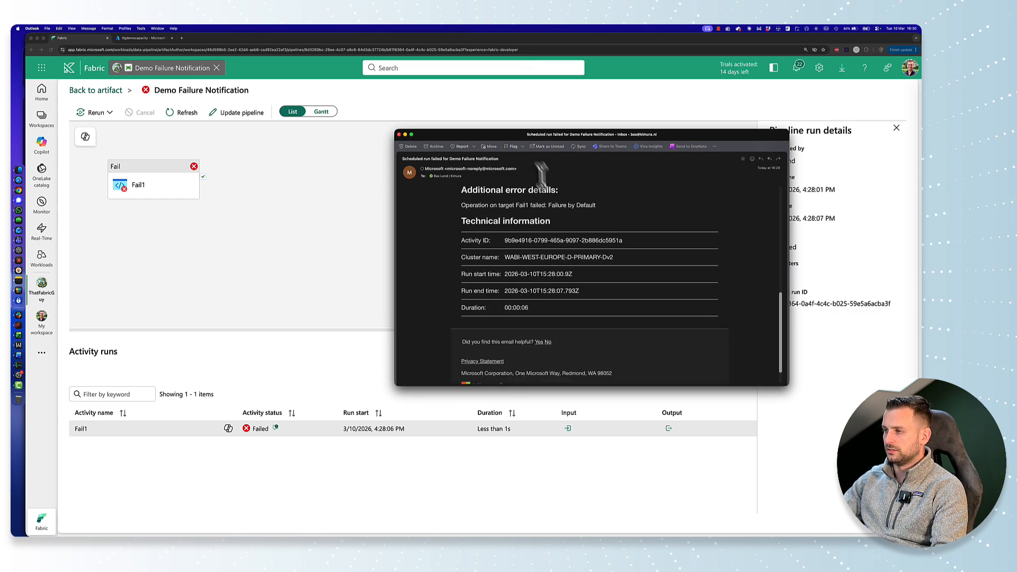
{"action": "scroll", "coordinate": [564, 201], "scroll_direction": "up", "scroll_amount": 2}
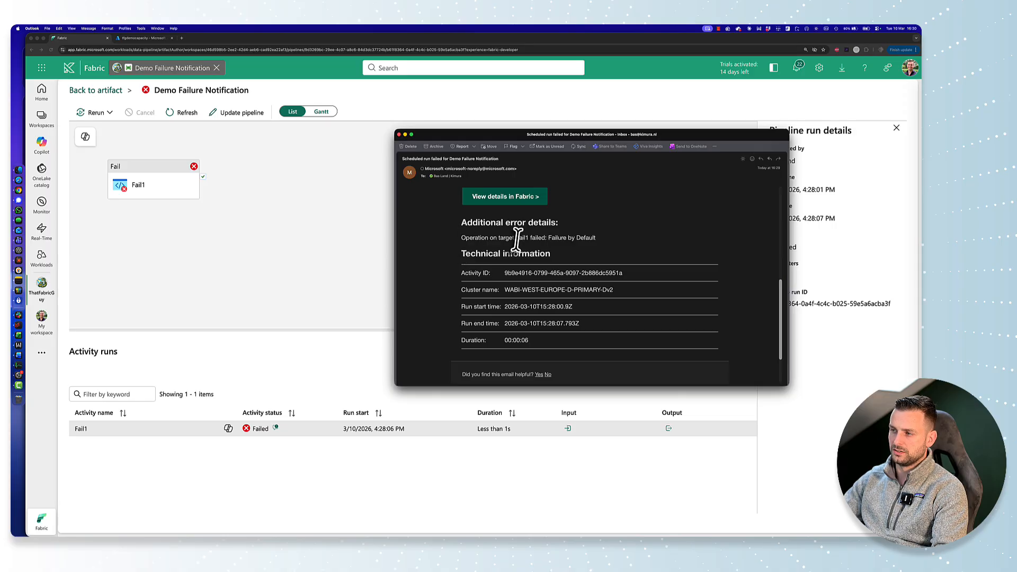
{"action": "left_click_drag", "start_coordinate": [517, 238], "coordinate": [526, 238]}
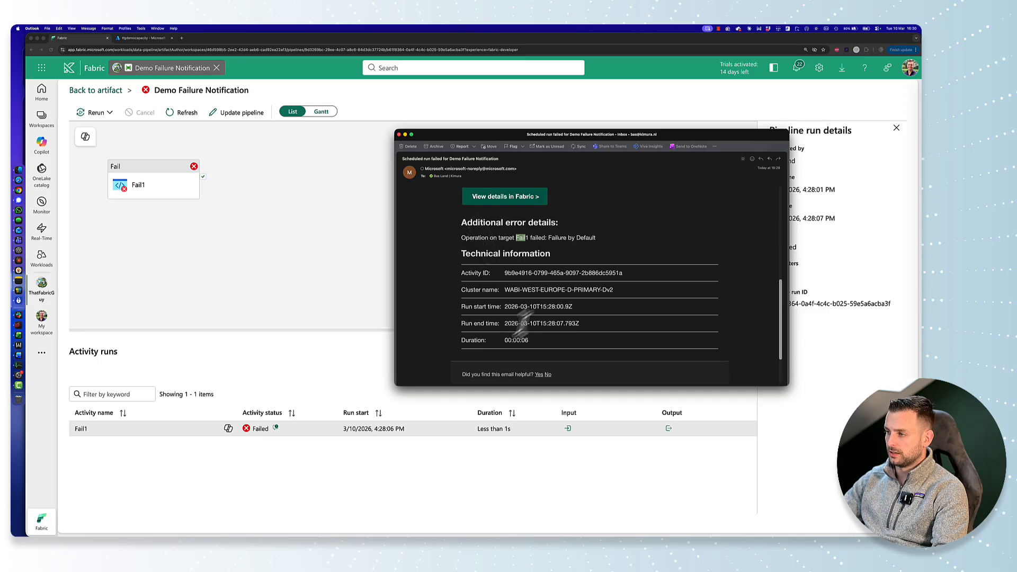
{"action": "left_click", "coordinate": [601, 312]}
Step: Review the run duration and the rest of the technical information in the failure email, and return to its headline
{"action": "scroll", "coordinate": [602, 310], "scroll_direction": "down", "scroll_amount": 2}
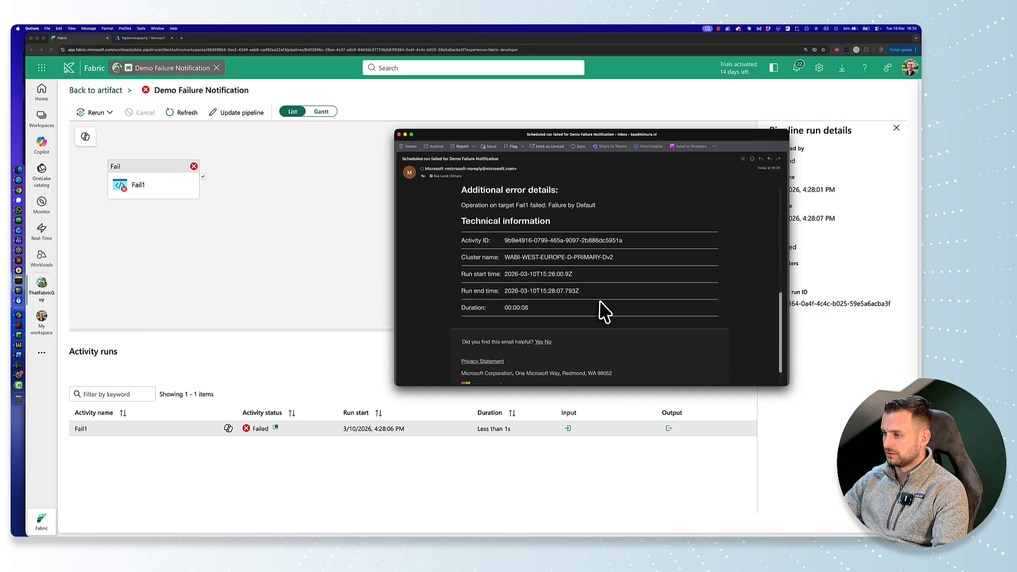
{"action": "left_click_drag", "start_coordinate": [512, 307], "coordinate": [551, 318]}
{"action": "left_click", "coordinate": [549, 319]}
{"action": "scroll", "coordinate": [556, 315], "scroll_direction": "down", "scroll_amount": 2}
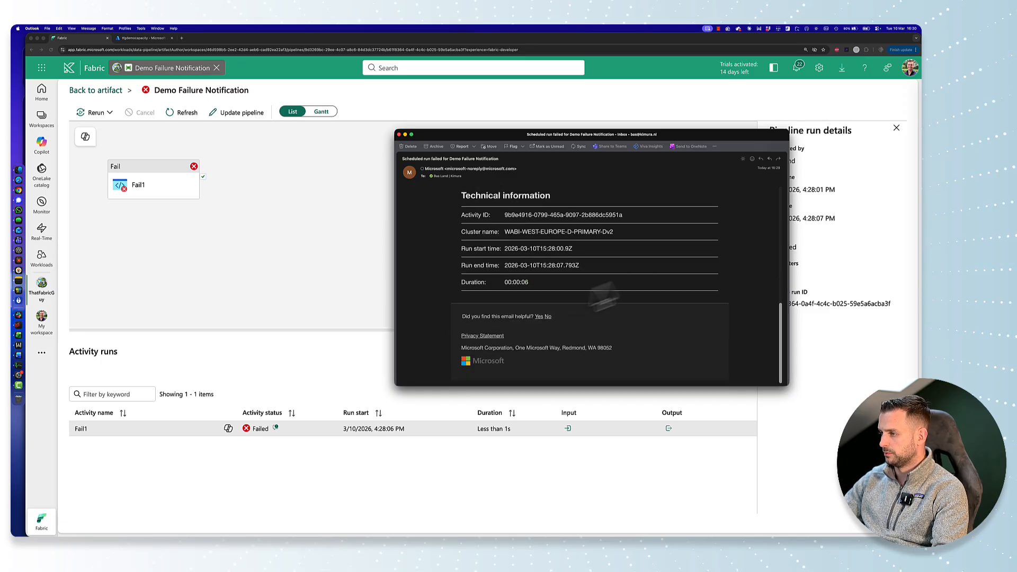
{"action": "scroll", "coordinate": [664, 276], "scroll_direction": "up", "scroll_amount": 10}
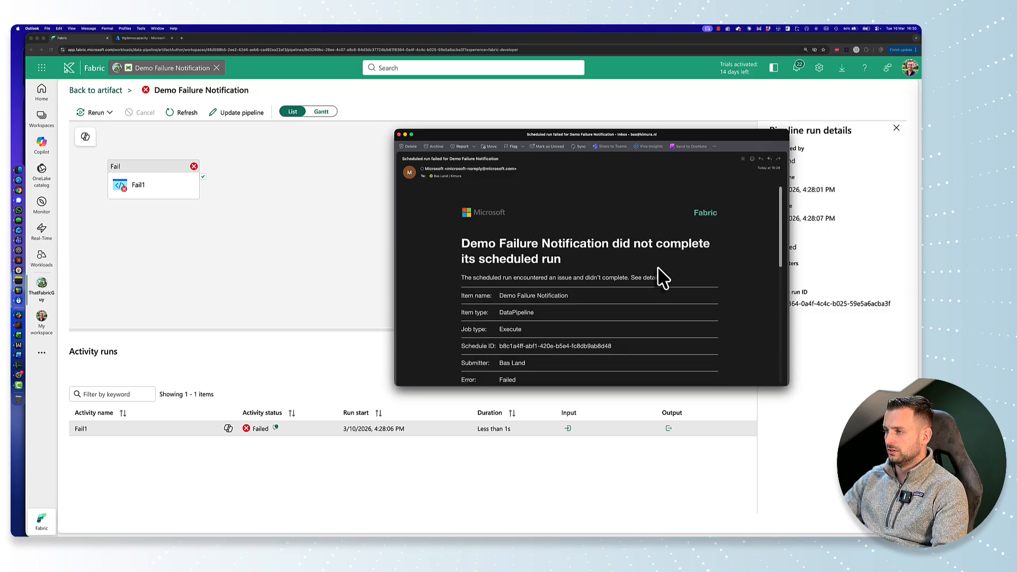